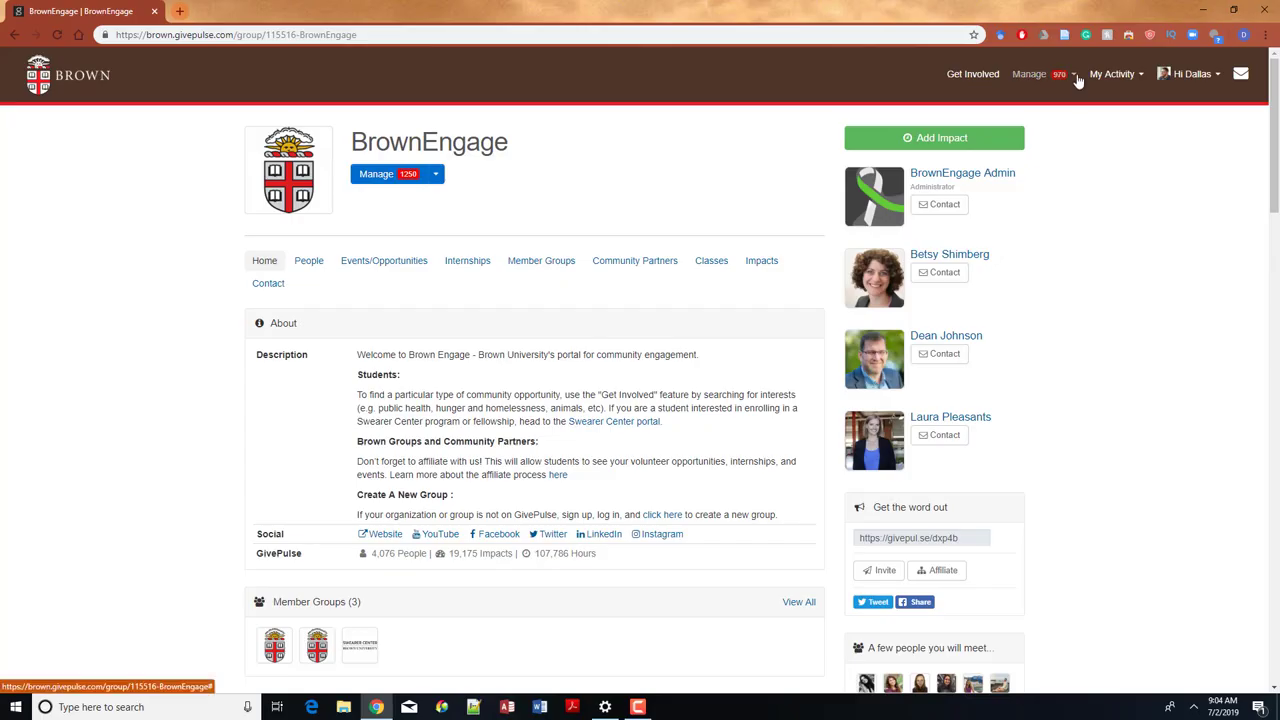
Open the management dashboard of Test Group from the list of groups you administer
click(1030, 74)
click(1012, 240)
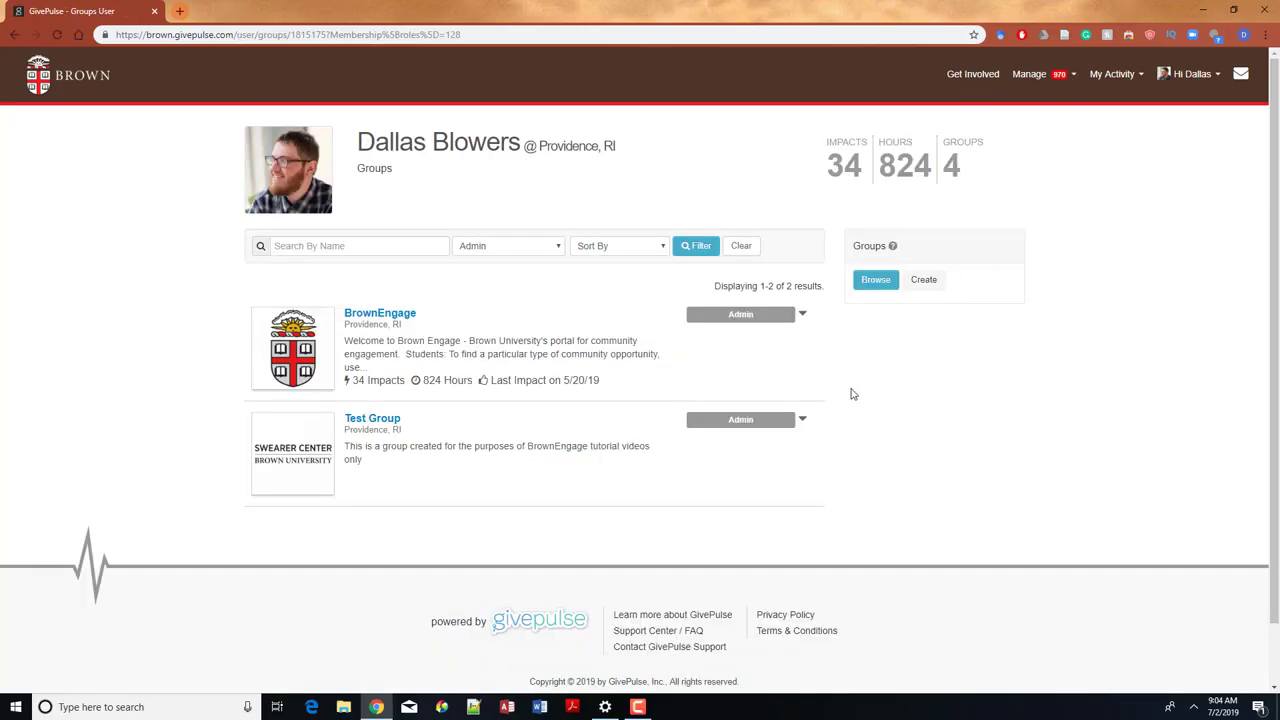
click(803, 421)
click(872, 437)
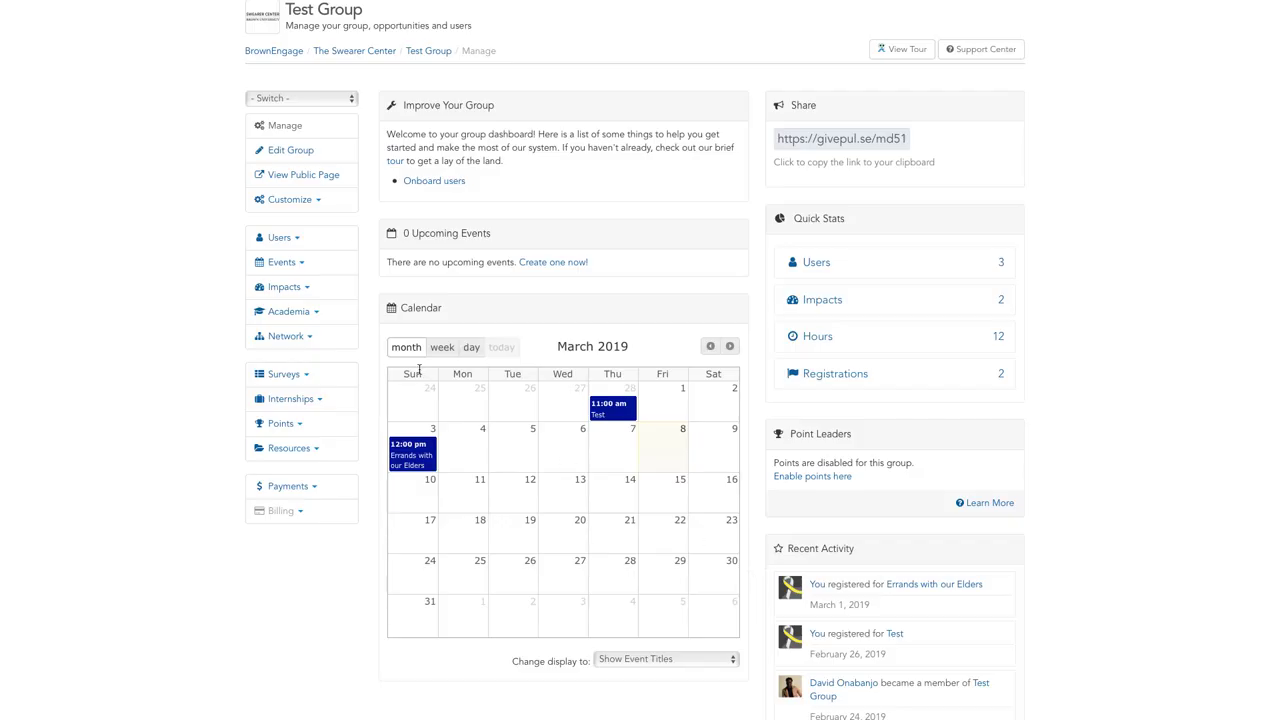
Create a new survey for the group titled "Test 2" with the description "This is also a test."
click(315, 374)
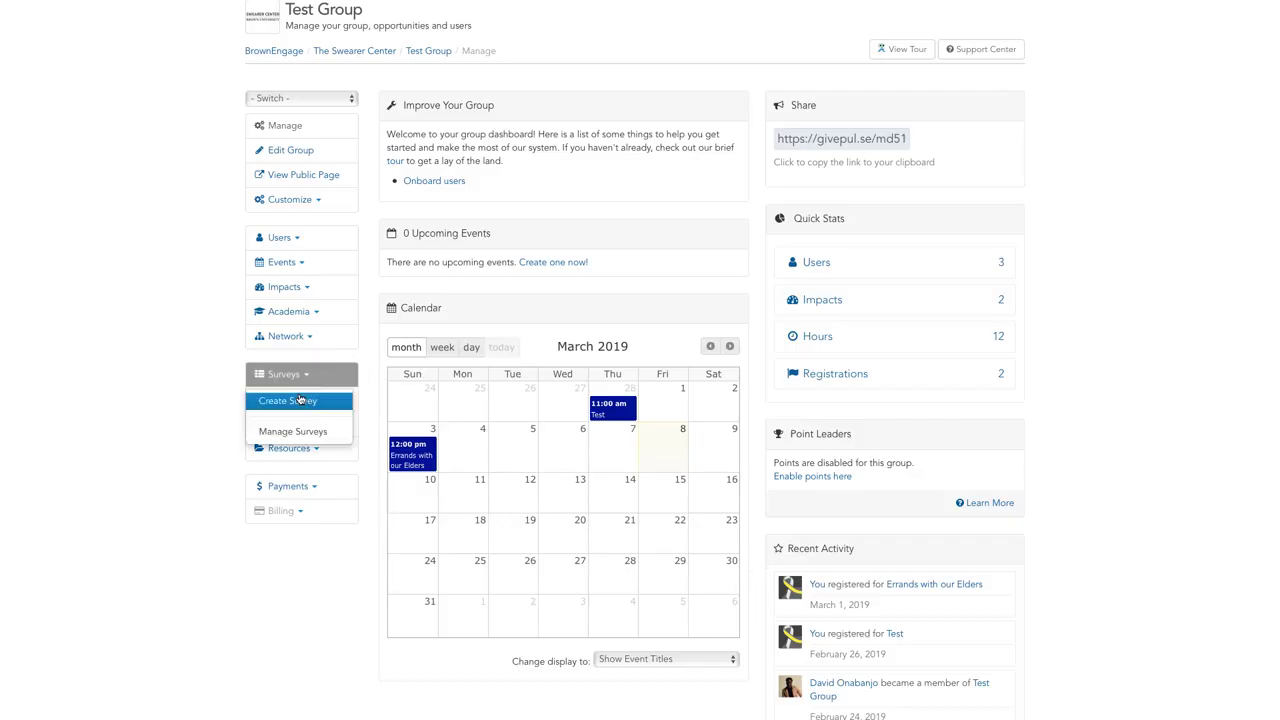
click(300, 400)
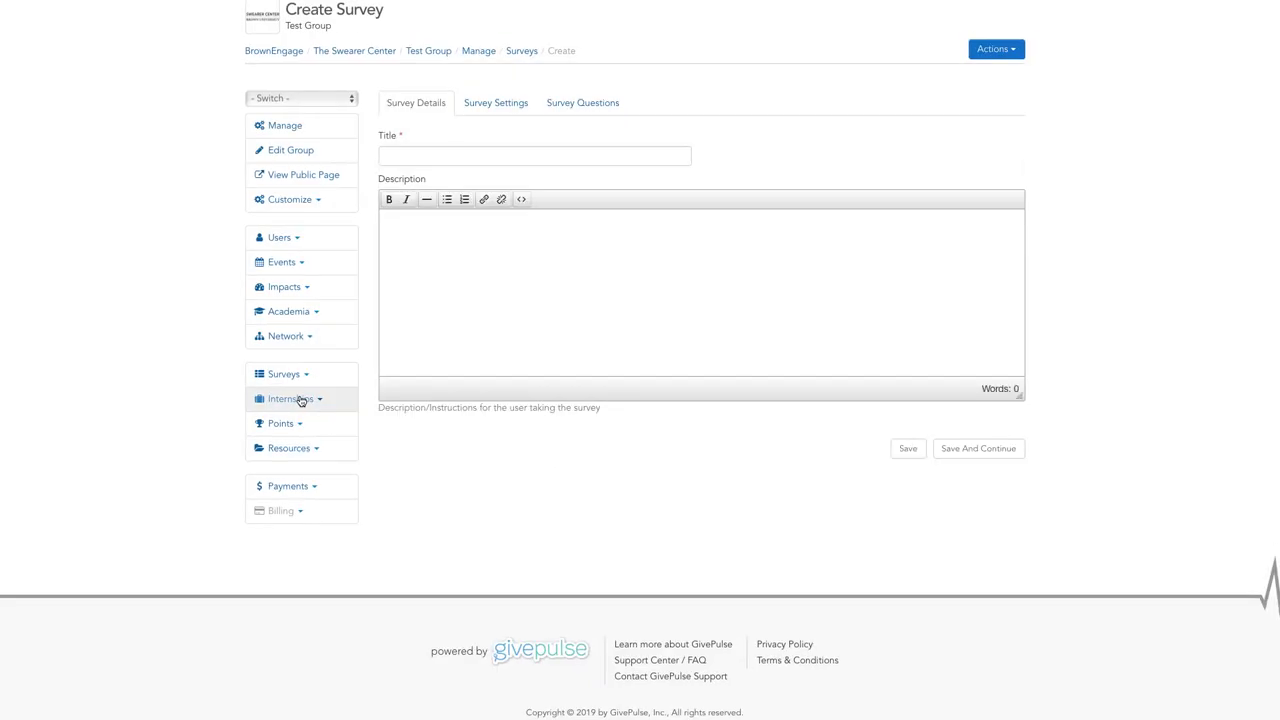
click(440, 148)
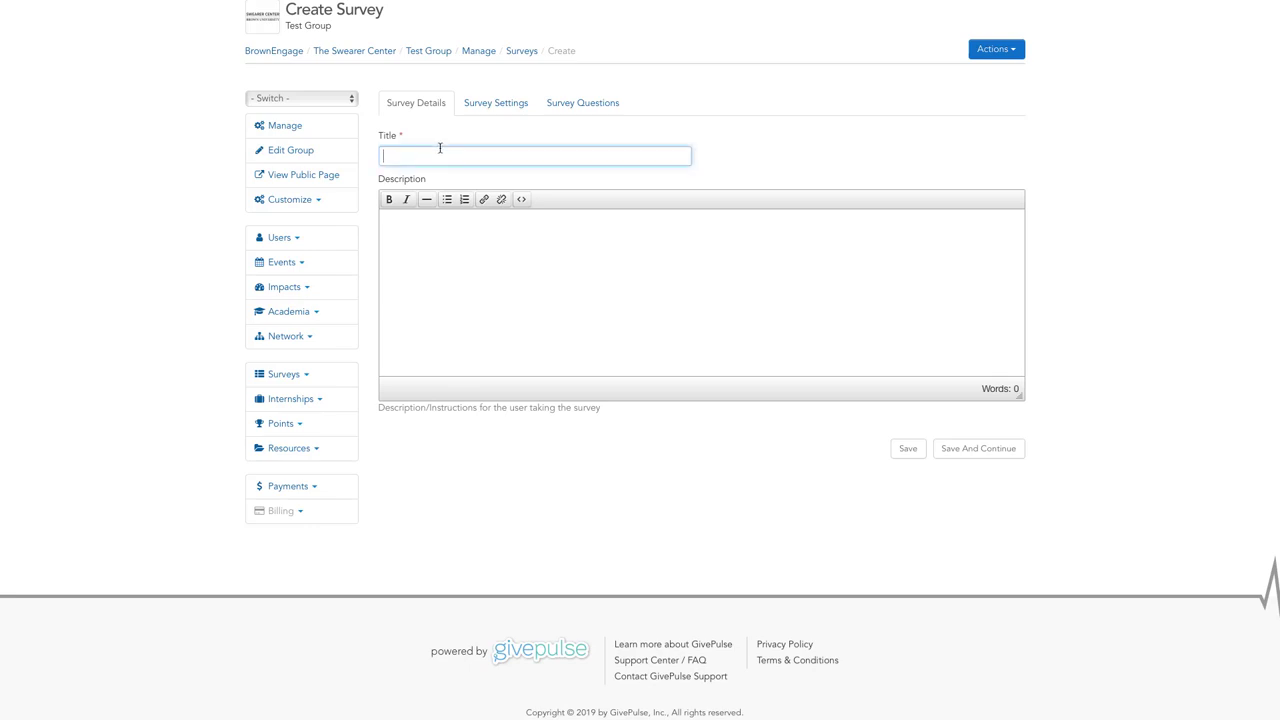
text(Test 2)
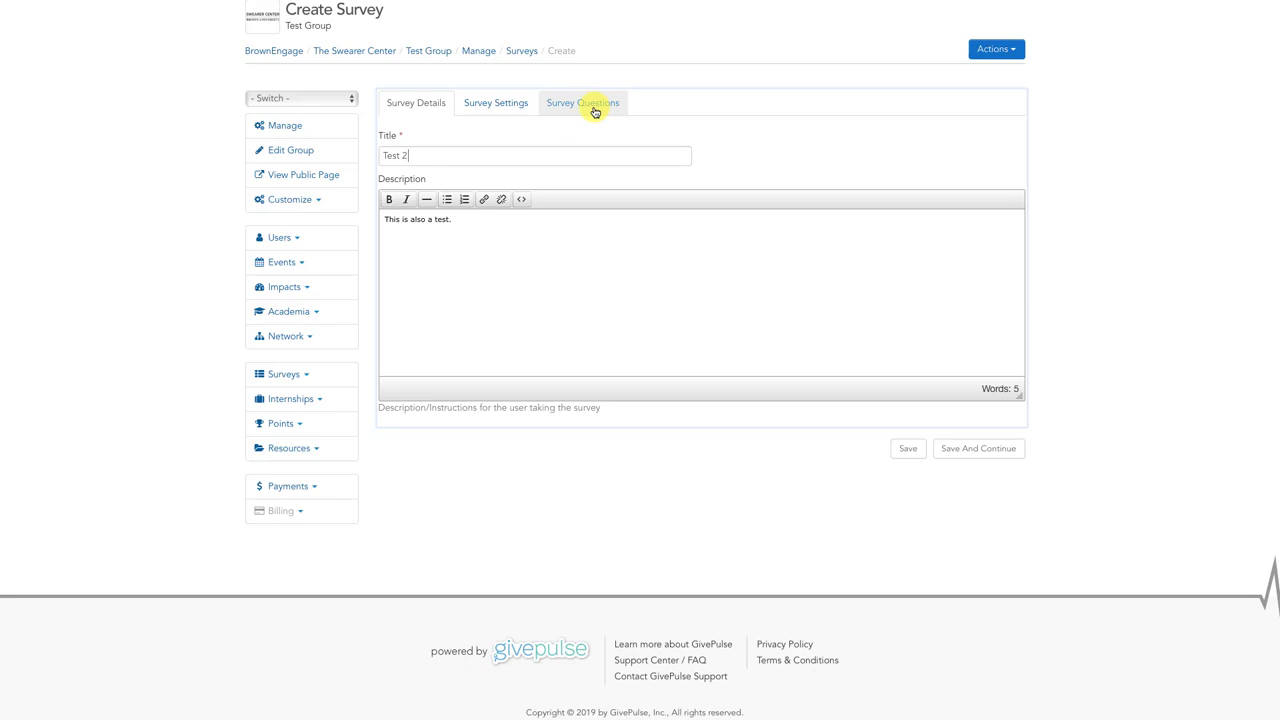
Add a header field to the survey questions and label it "Experience Questions"
click(594, 111)
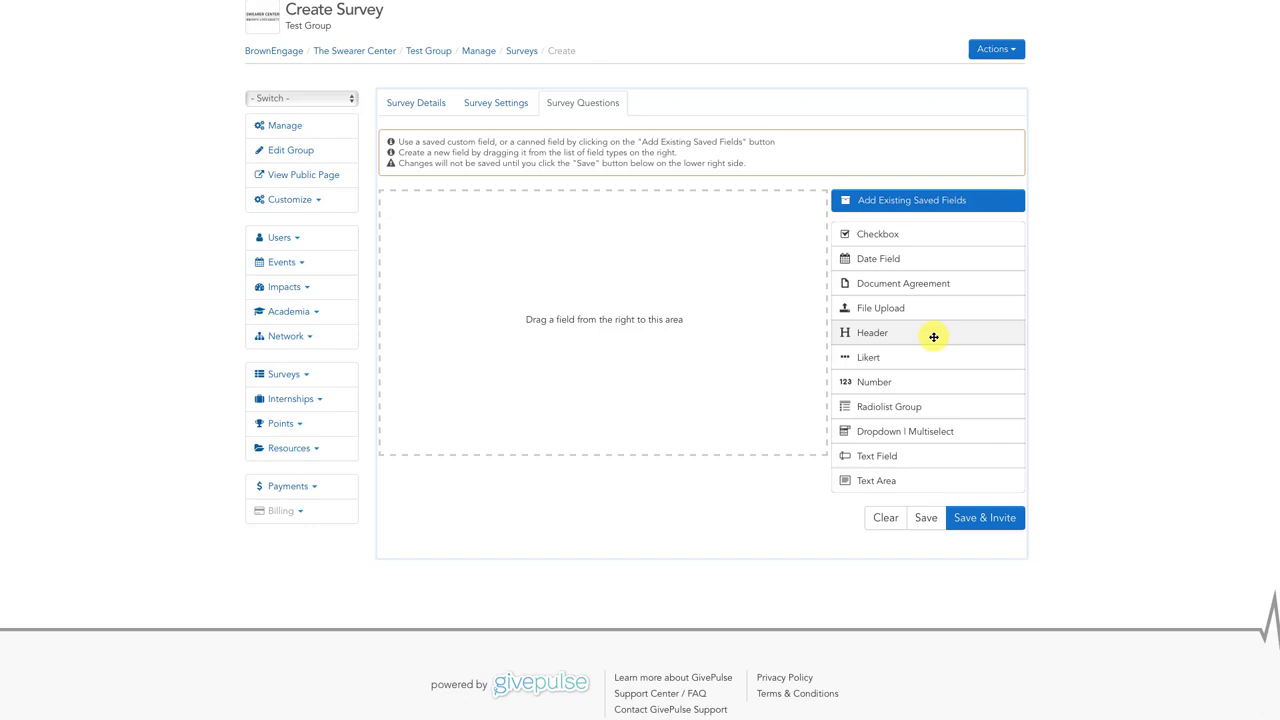
drag(933, 337, 651, 300)
drag(505, 259, 462, 266)
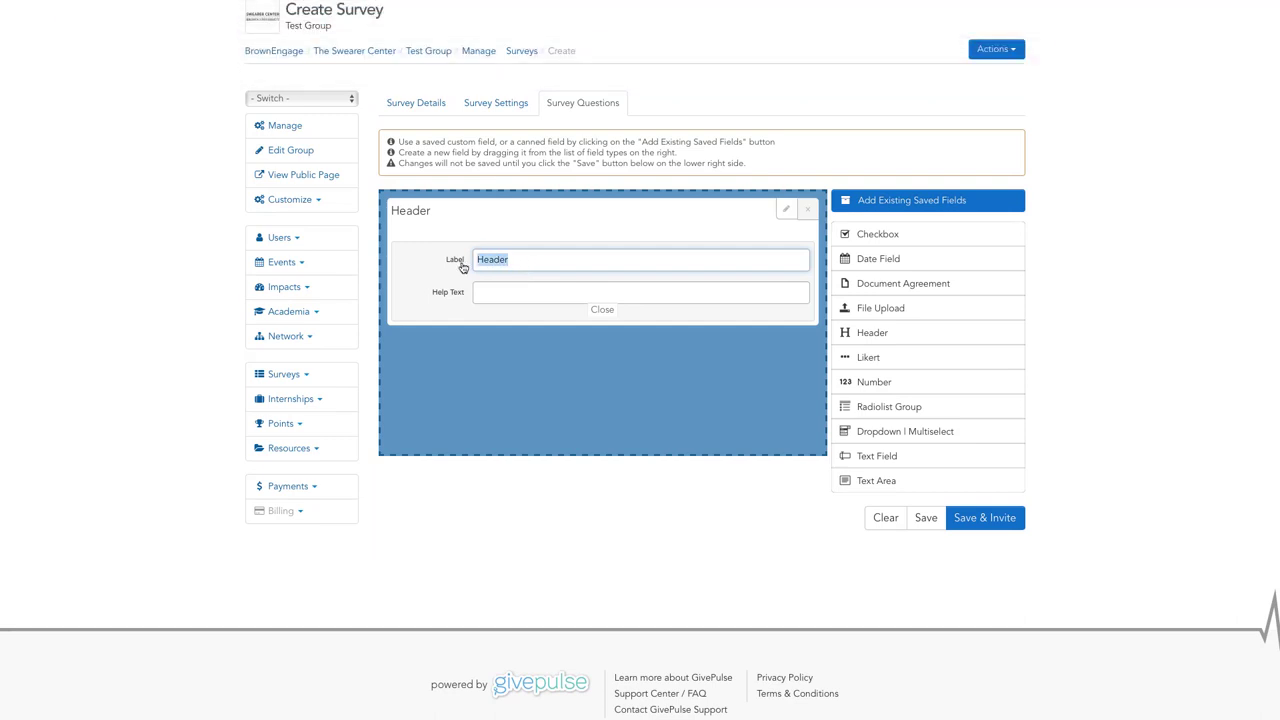
text(Experience Questions)
Set the header's help text to "These questions are going to ask you about your personal experience." and close the header's settings
click(640, 292)
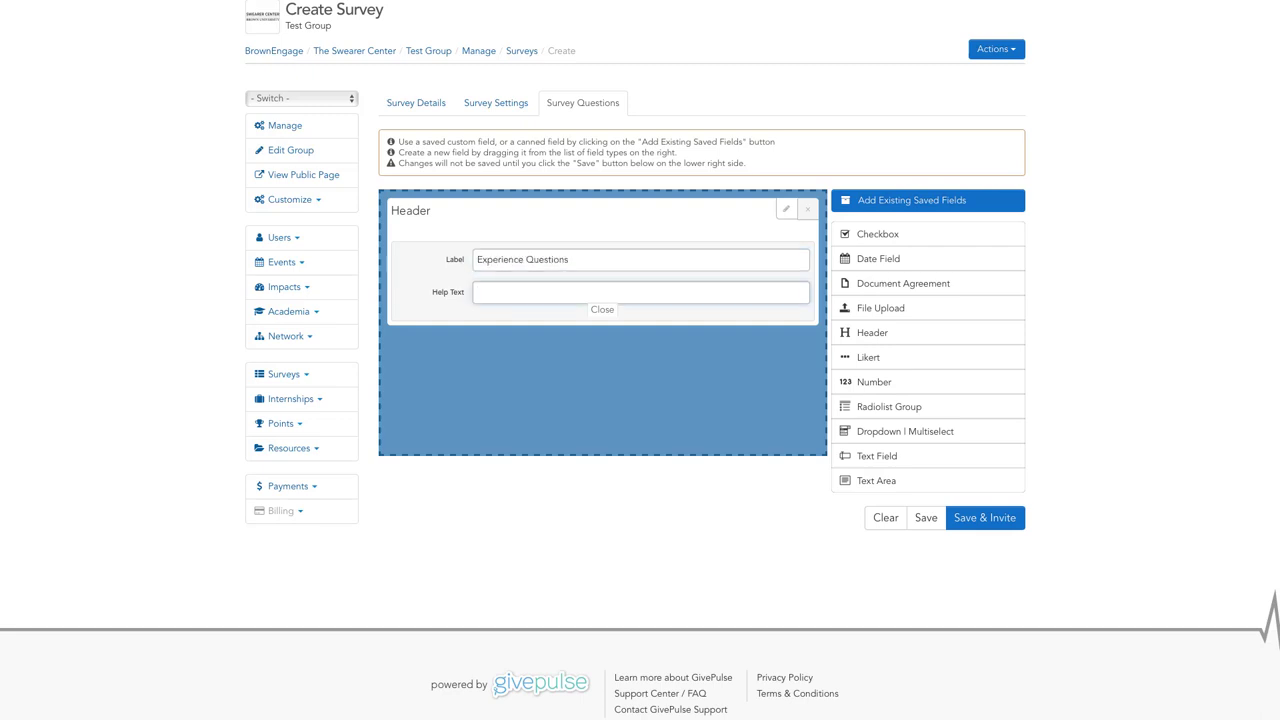
text(W)
text(h)
key(BackSpace)
key(BackSpace)
text(These sq)
key(BackSpace)
key(BackSpace)
text(questions are going to ask you about your perso)
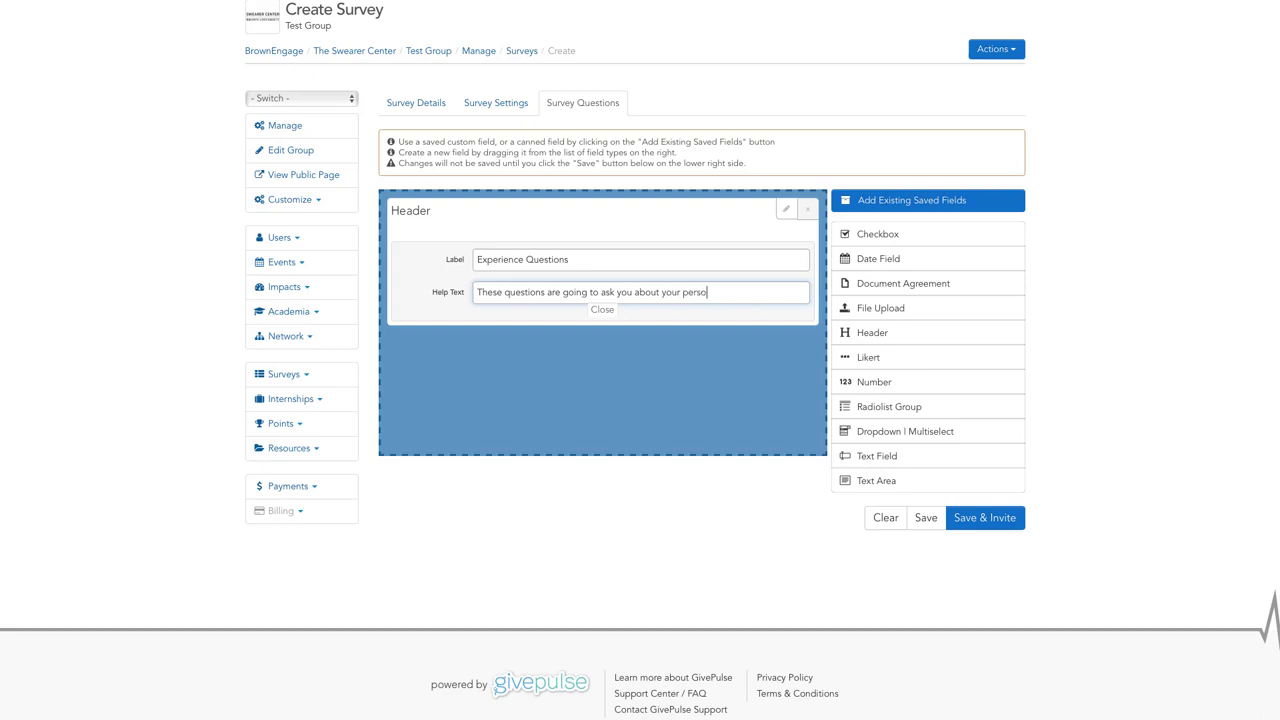
text(nal experience.)
click(612, 312)
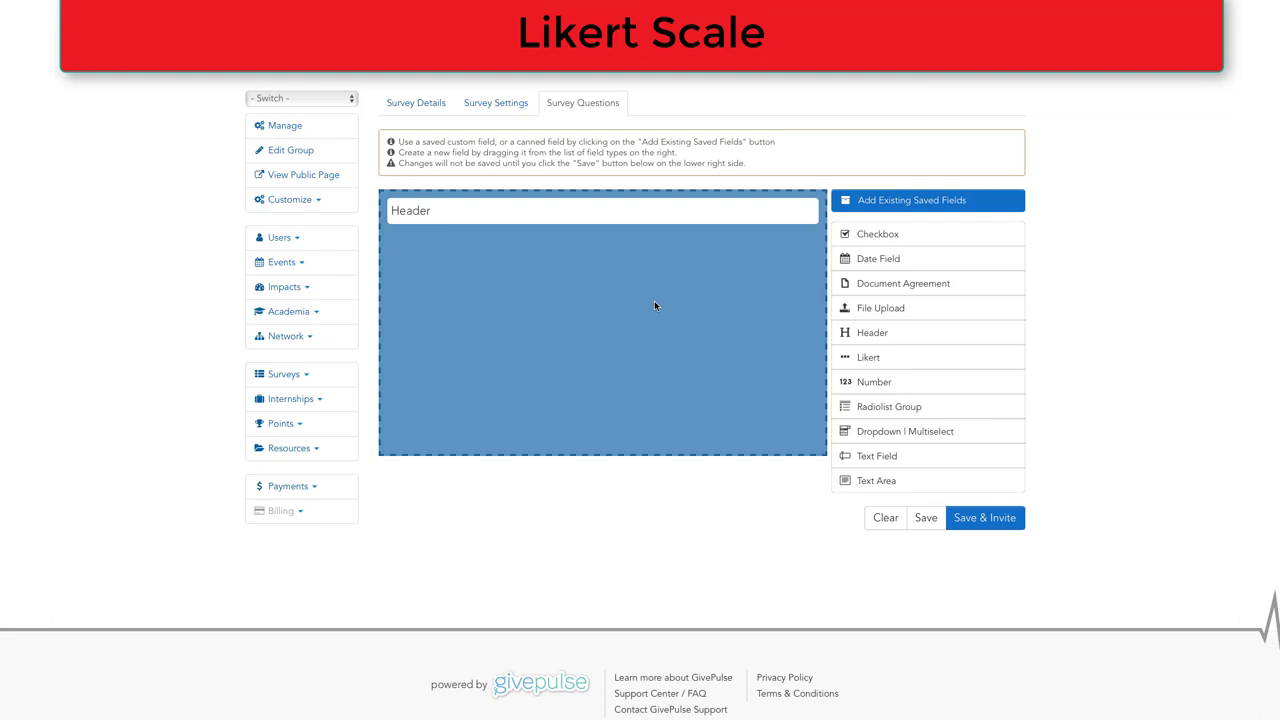
Add a Likert question "Happiness with today's activities" and an "Activity participation" dropdown with options Knitting for the needy, Bottle Drive and Bake Sale
drag(876, 355, 472, 282)
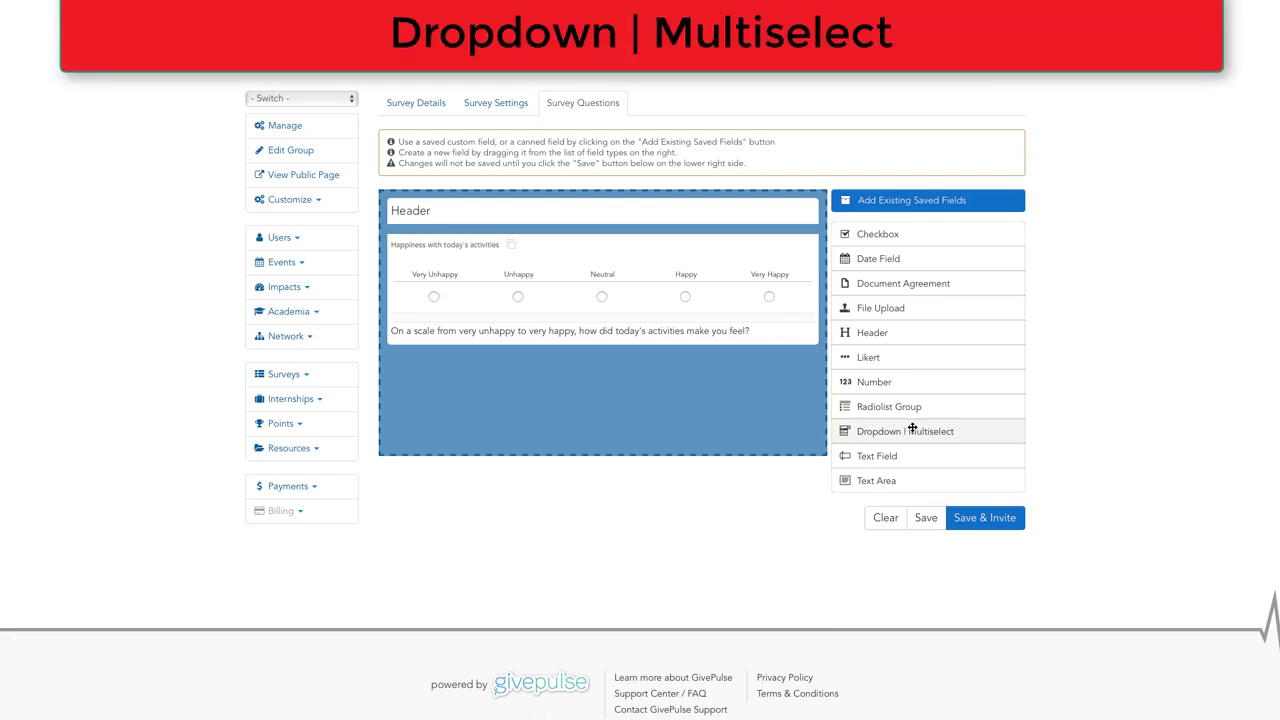
drag(908, 426, 472, 398)
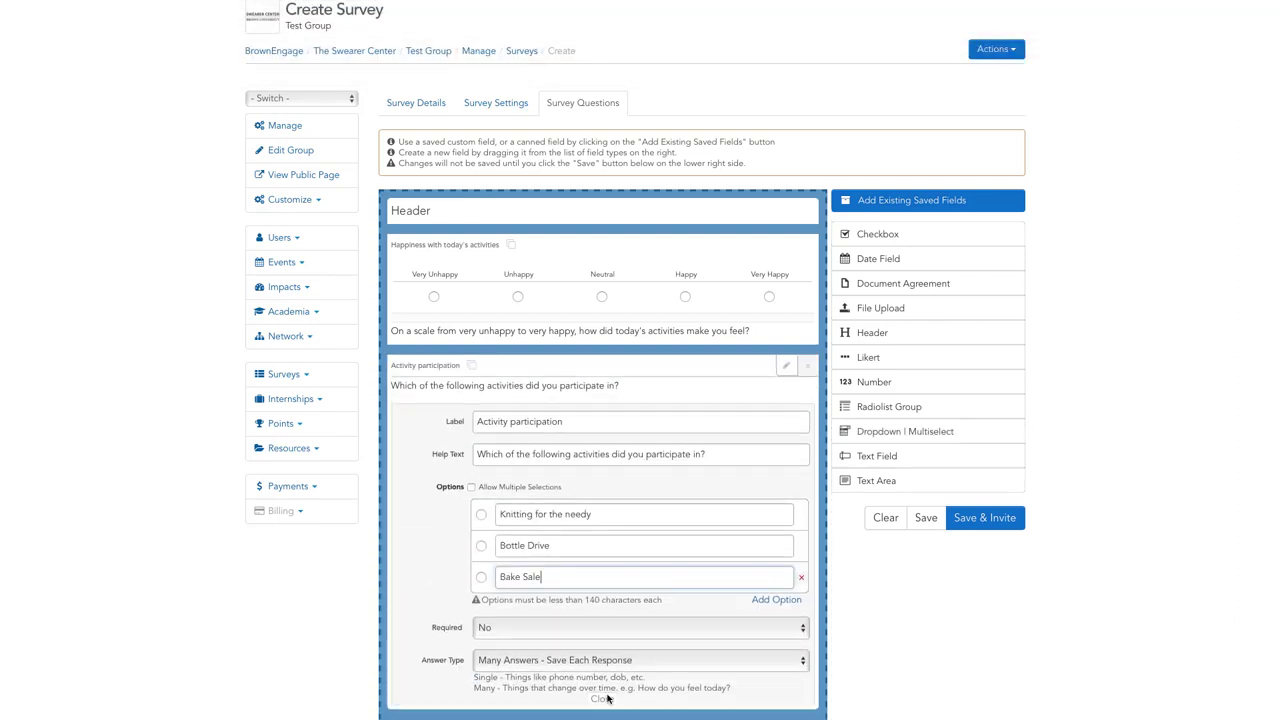
click(600, 698)
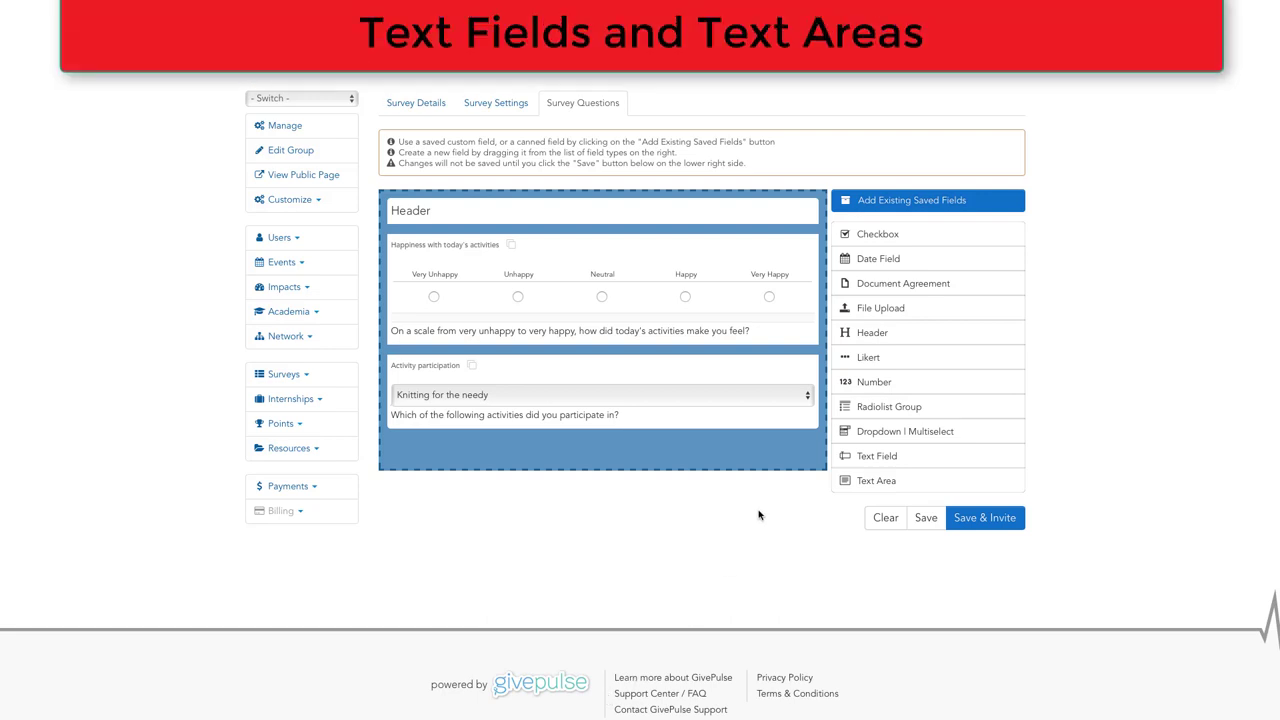
Add a Supervisor text field asking "Who was your supervisor for today?" and a Supervisor Assessment text area asking "How did you feel about your supervisor's leadership style?"
drag(872, 455, 454, 489)
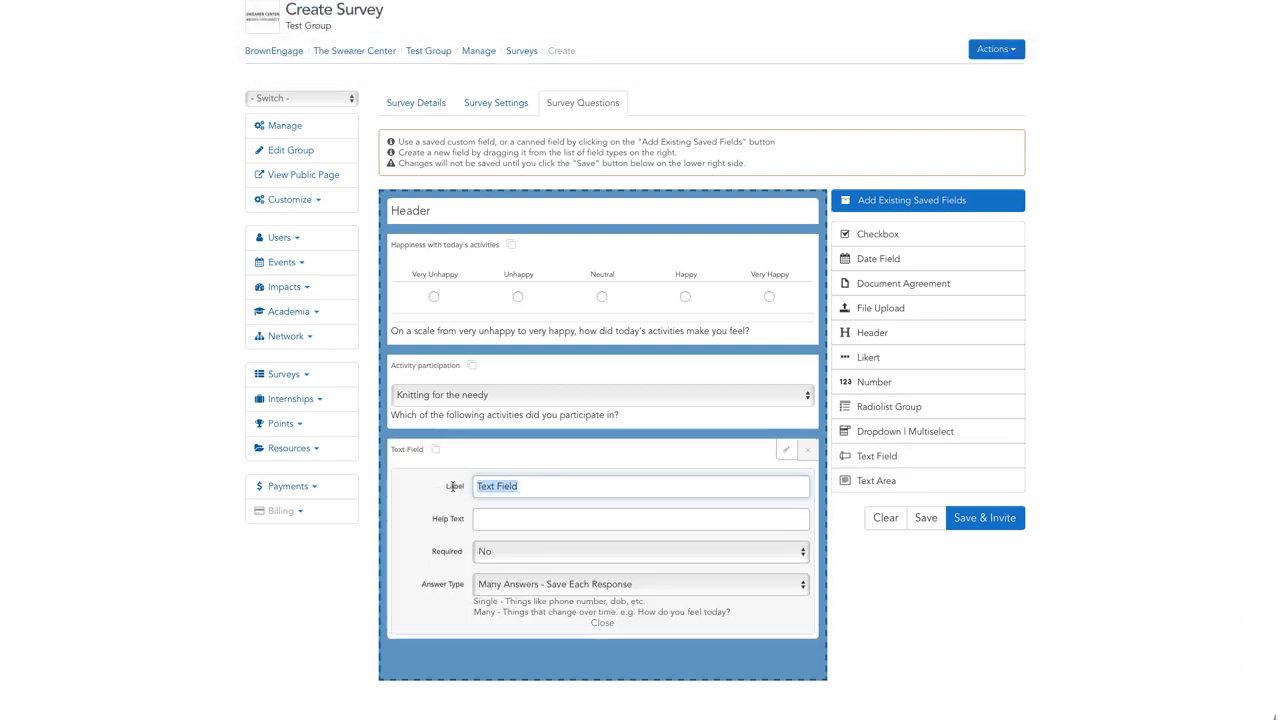
text(Supervisor)
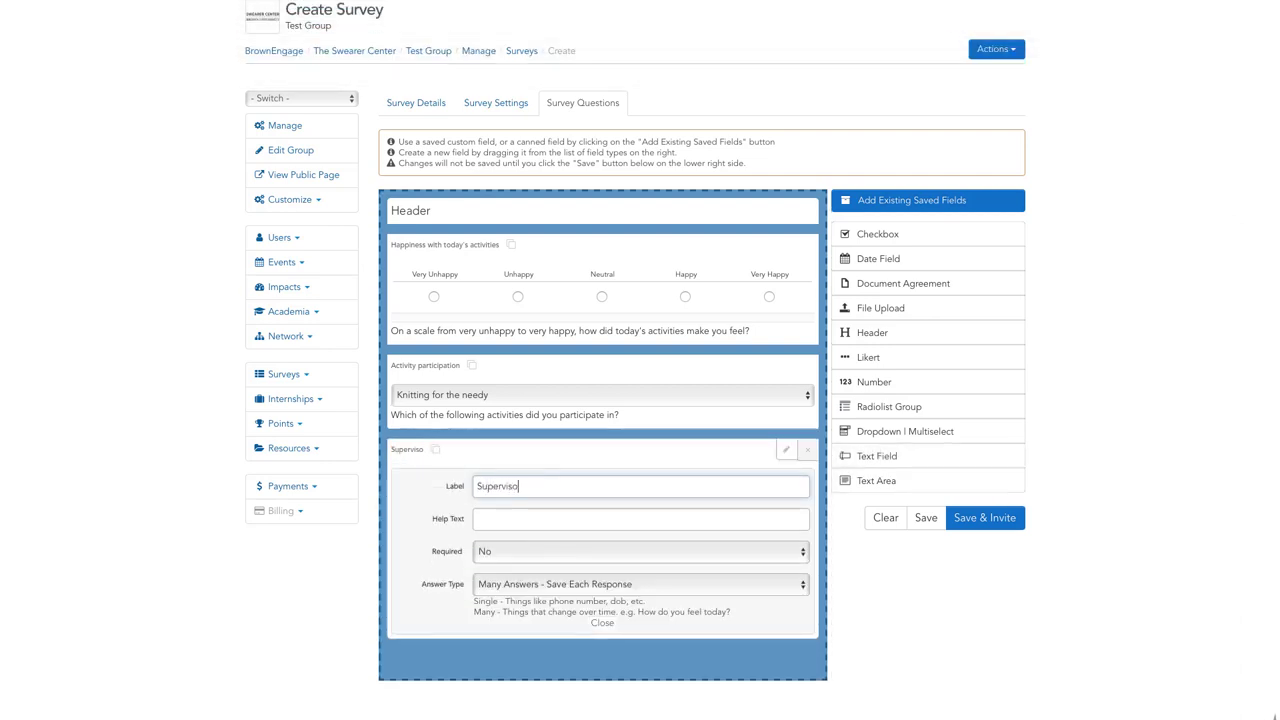
click(640, 518)
text(Who was yo)
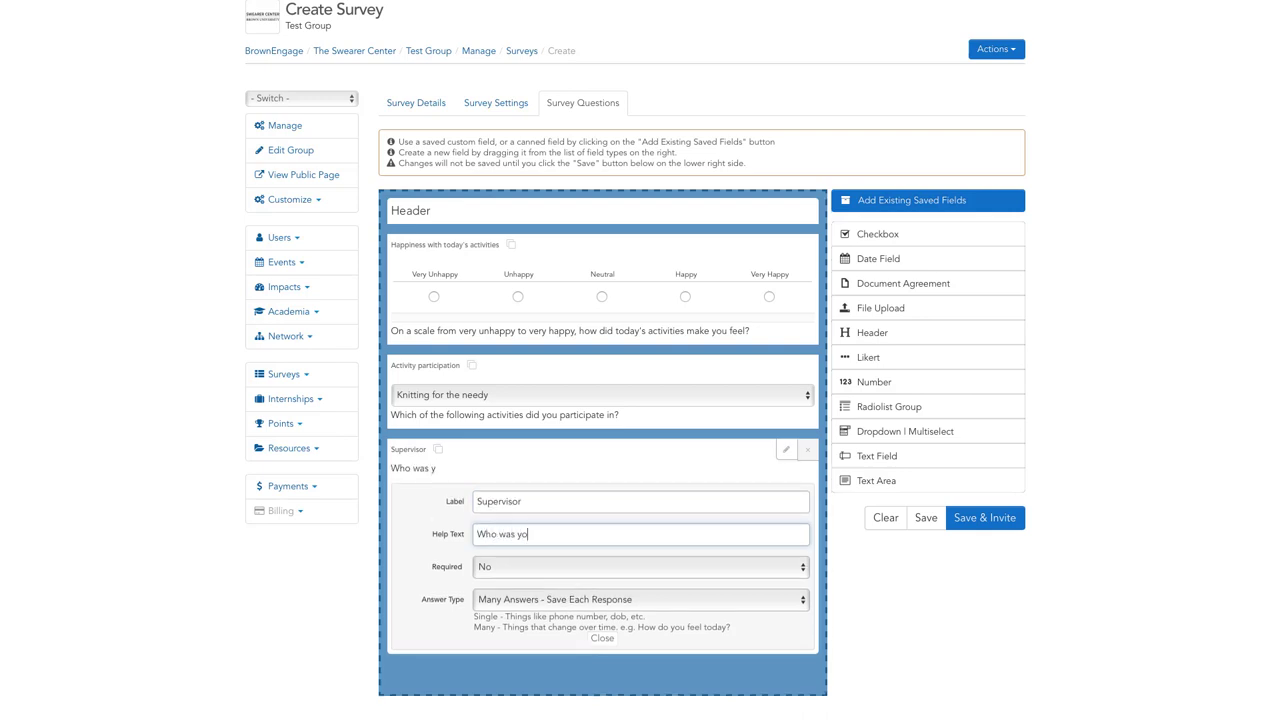
text(ur supervisor for today?)
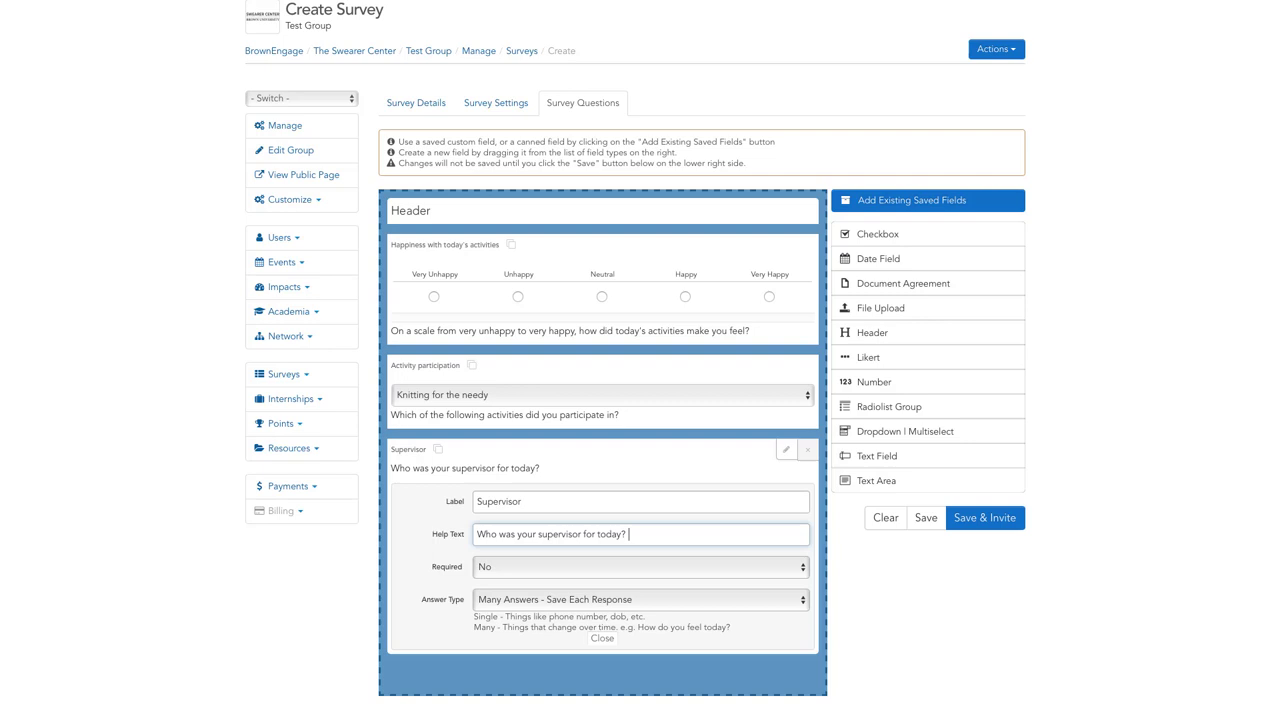
click(603, 640)
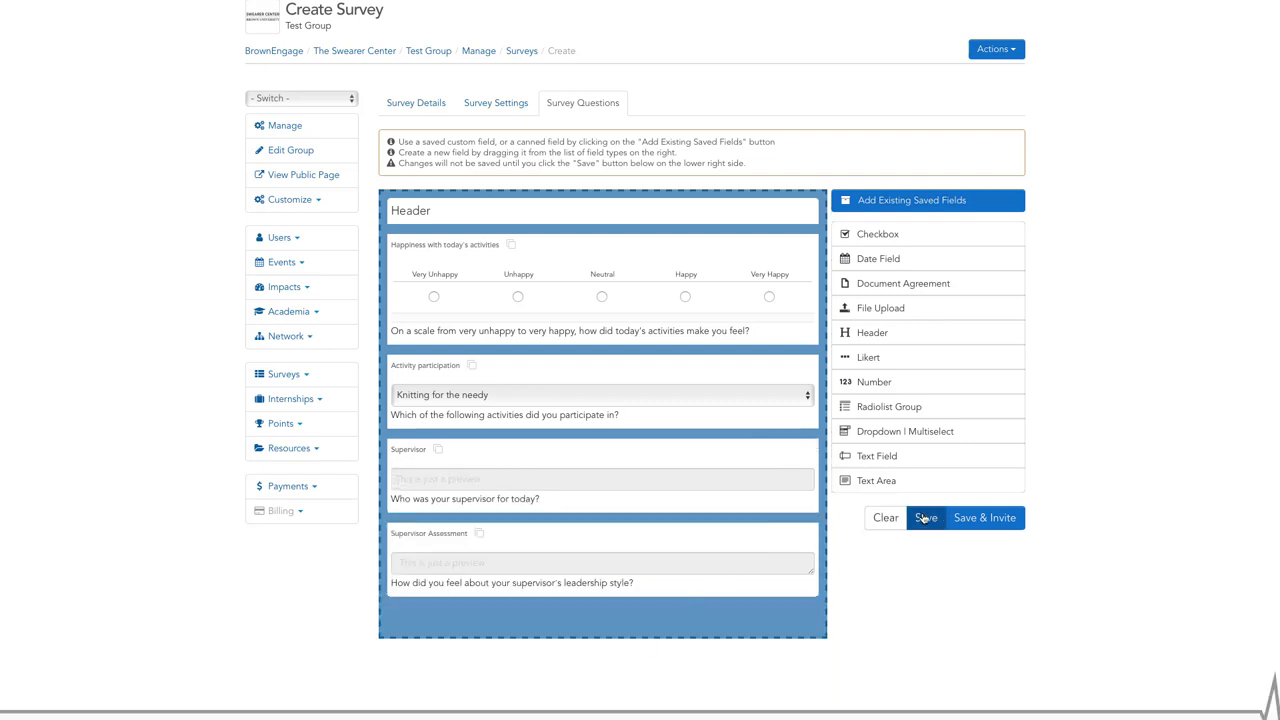
Save the survey with its questions and open the list of the group's surveys
click(922, 517)
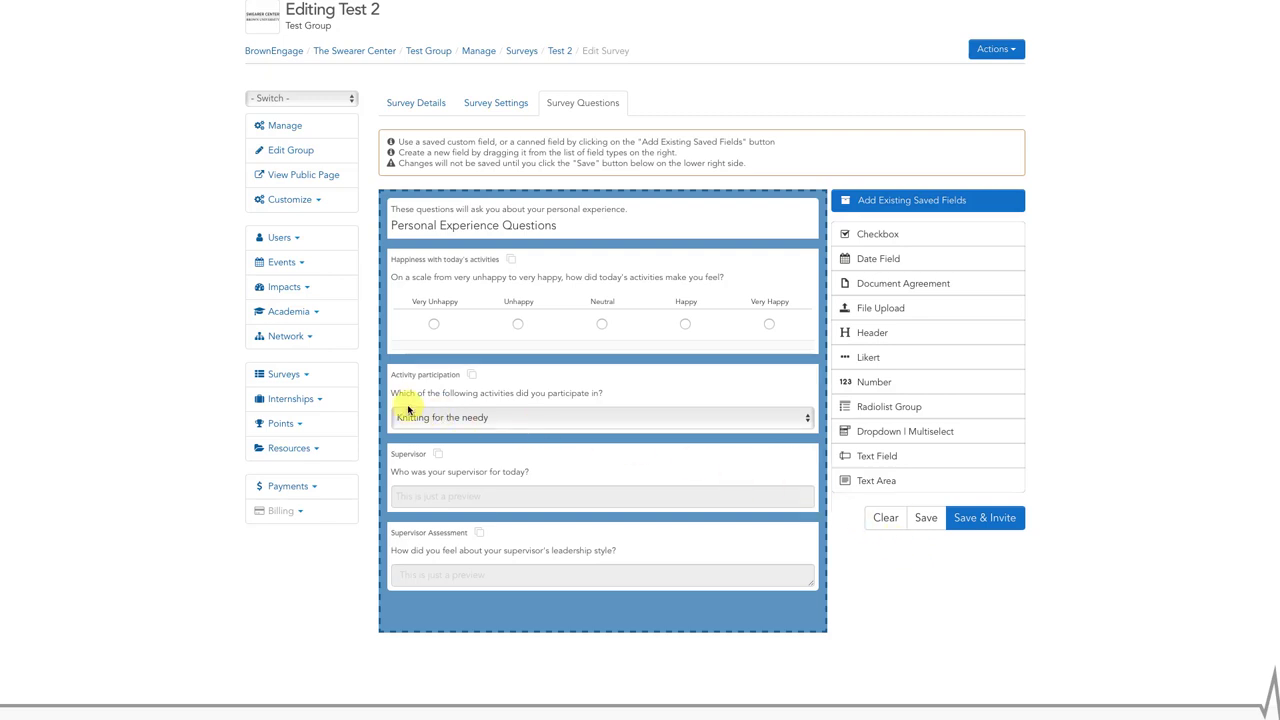
click(281, 380)
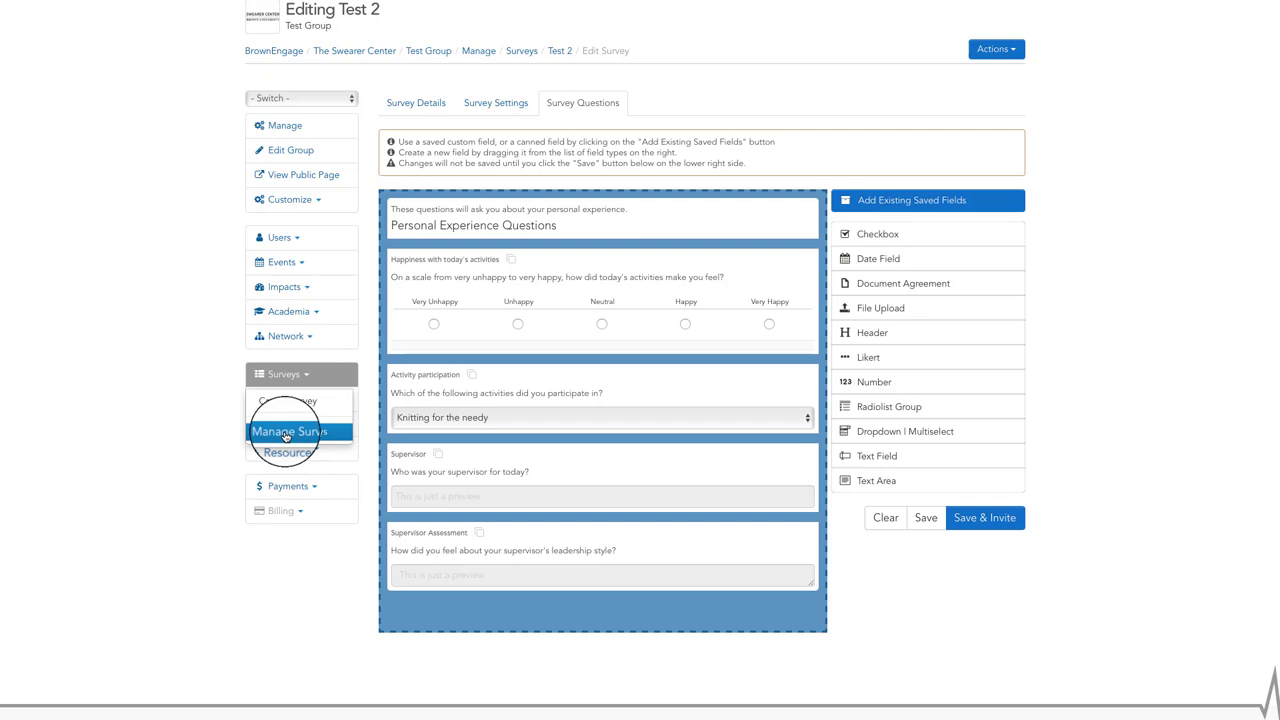
click(285, 432)
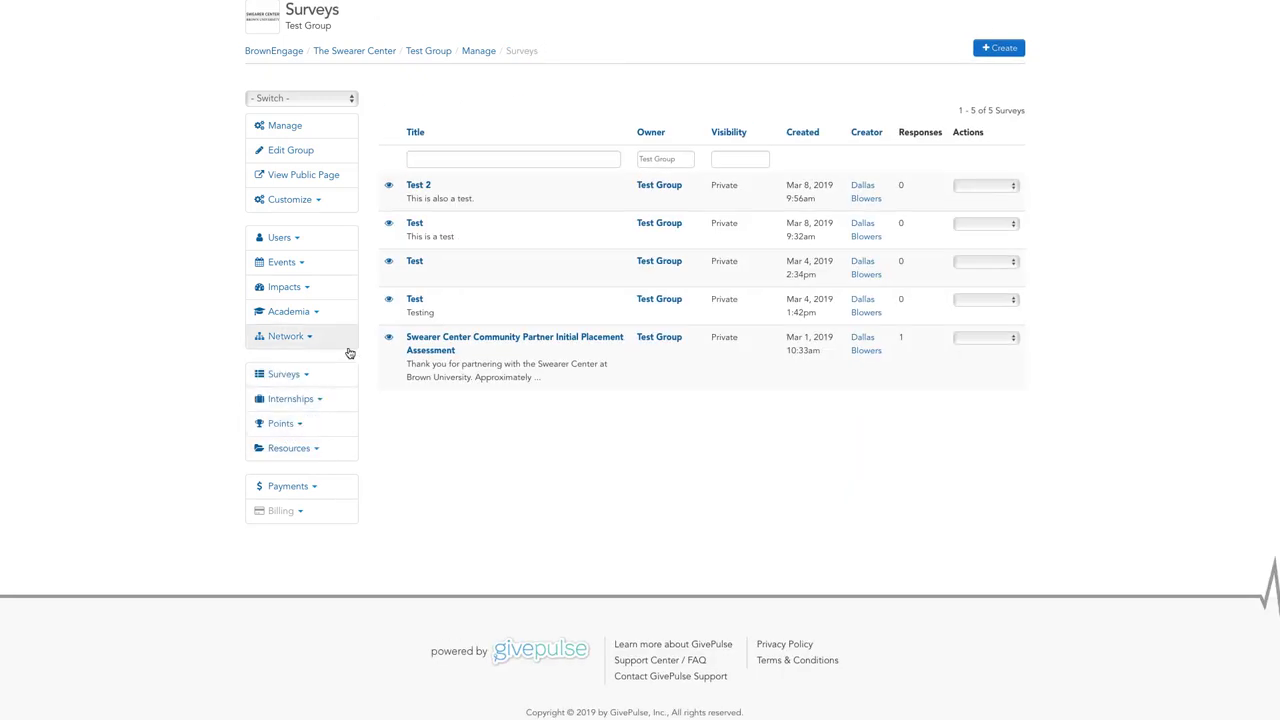
Preview the Test 2 survey from the survey list and open it for editing
click(389, 186)
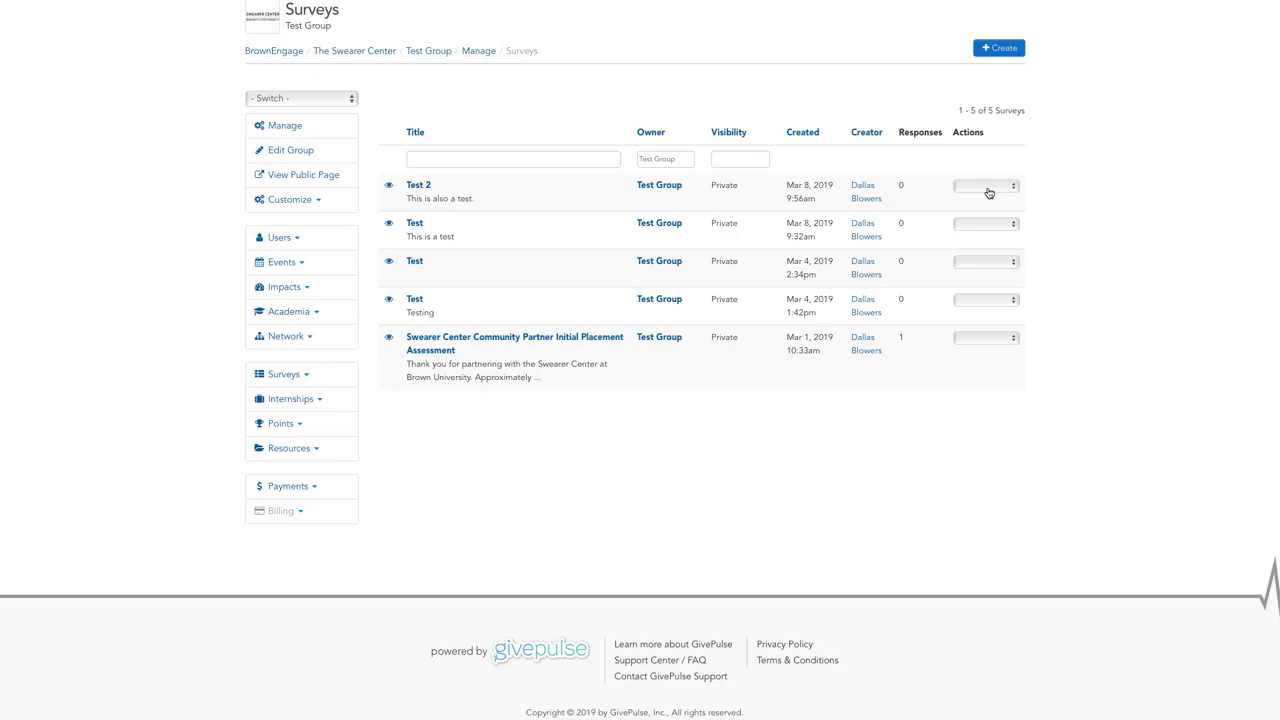
click(987, 186)
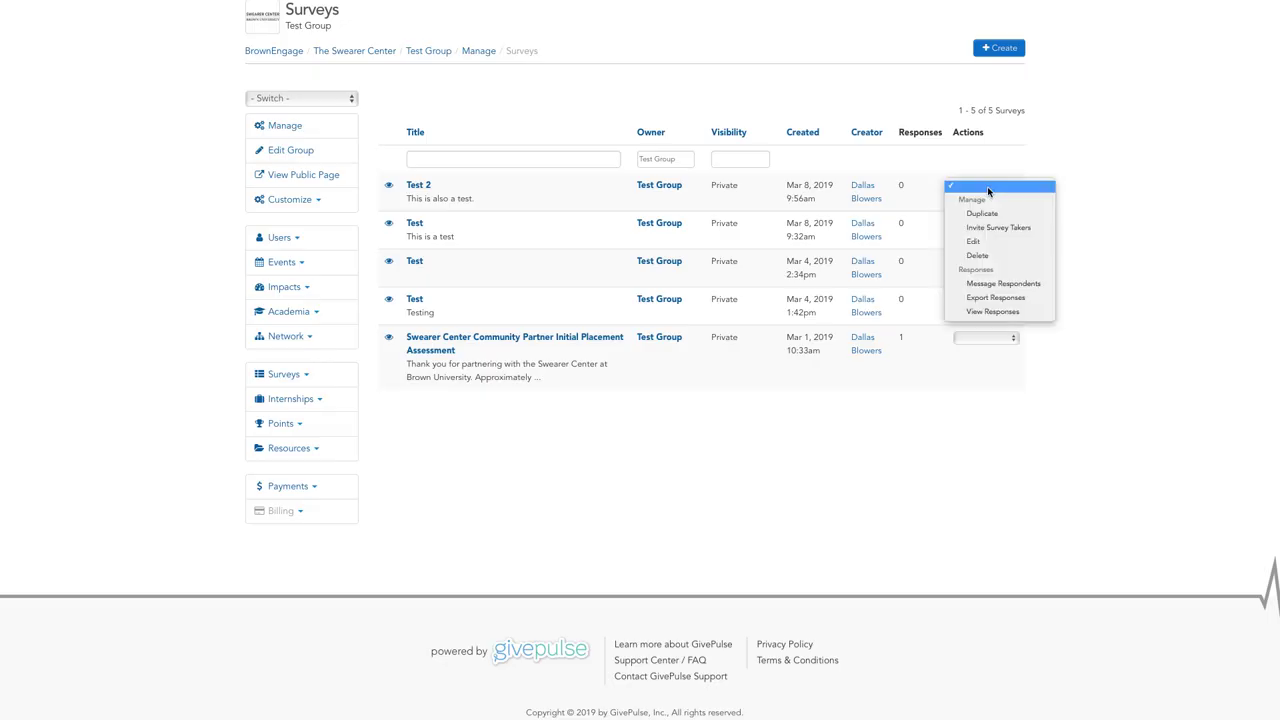
click(979, 244)
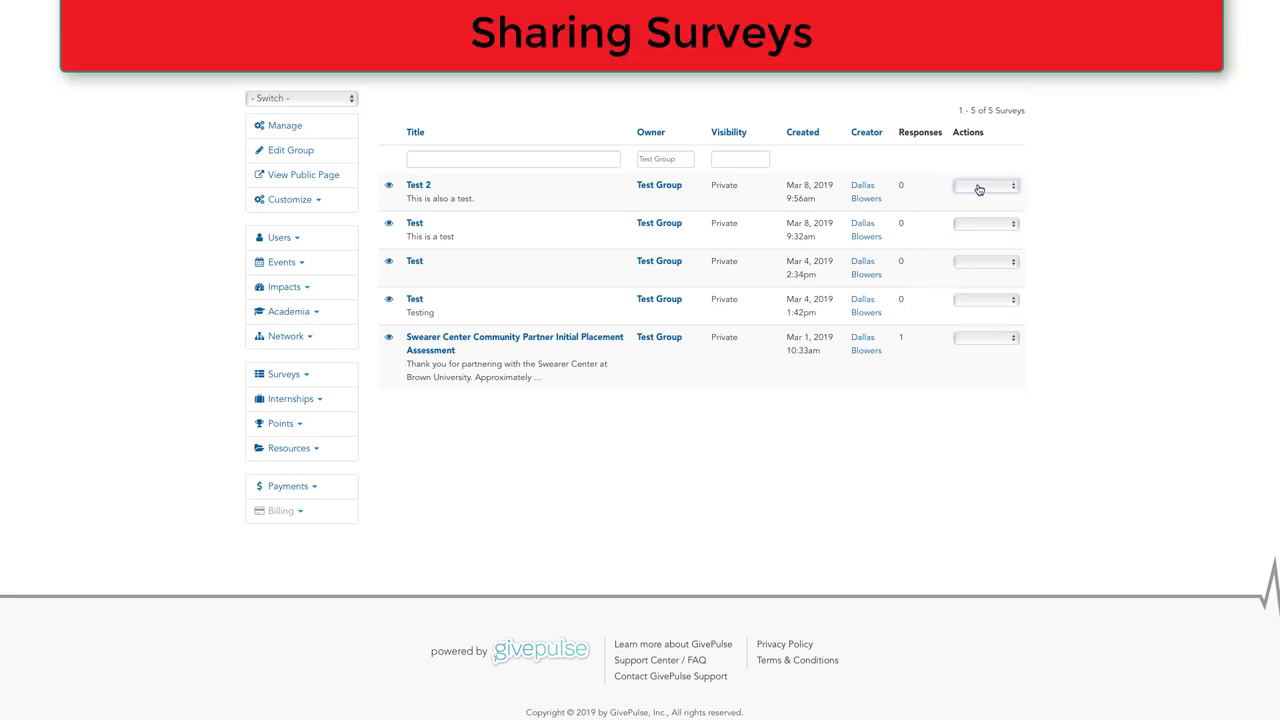
Start an invitation for survey takers of the Test 2 survey and title it "Sentiment Survey"
click(979, 187)
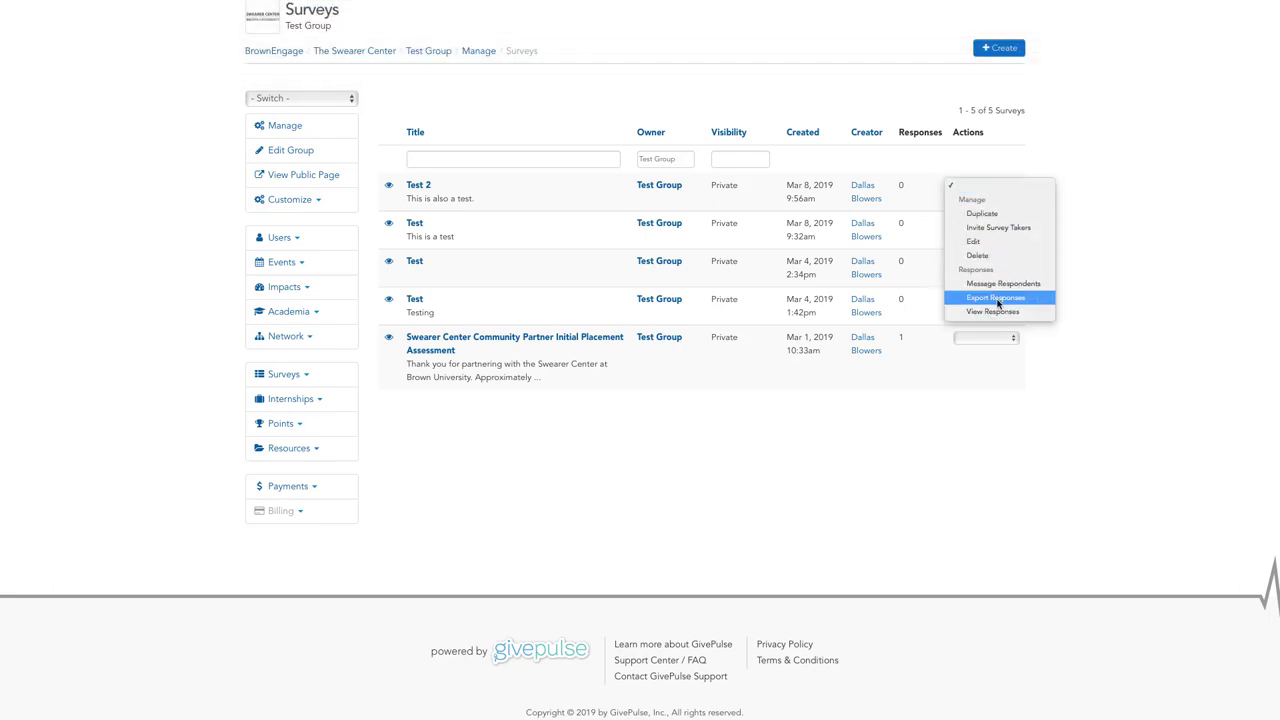
click(1006, 228)
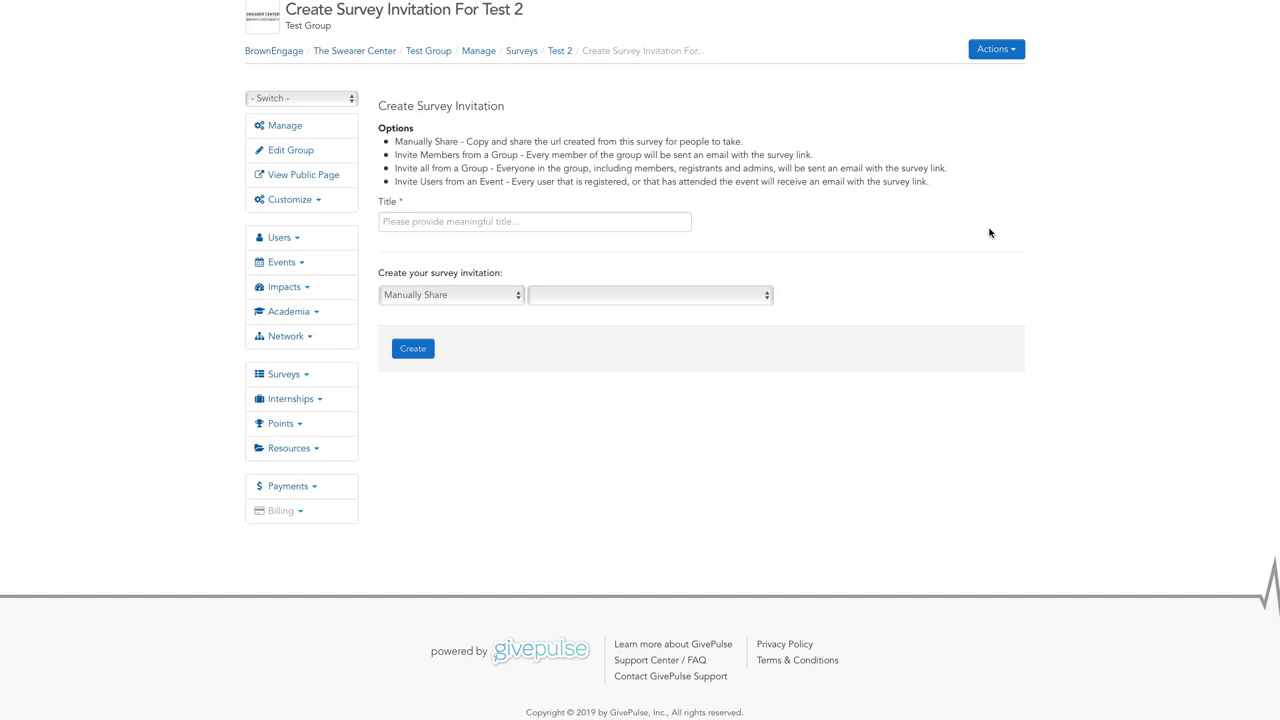
click(555, 221)
text(Sentiment Su)
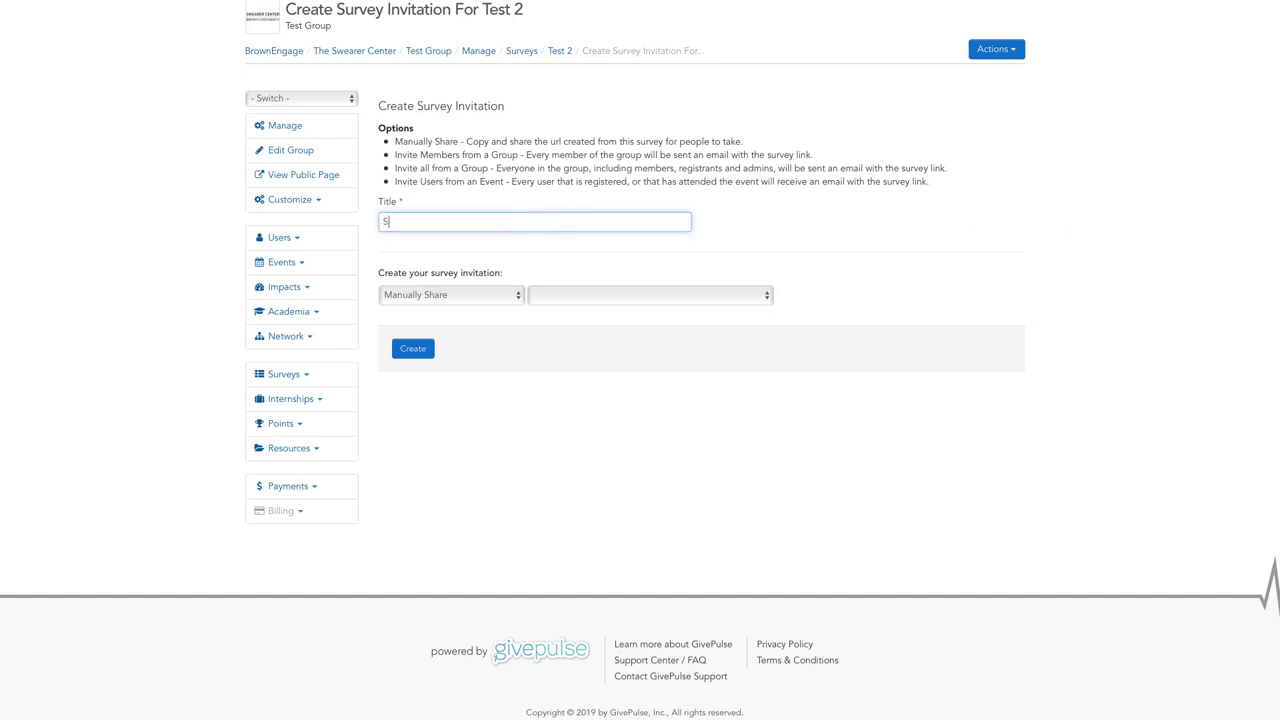
text(rvey)
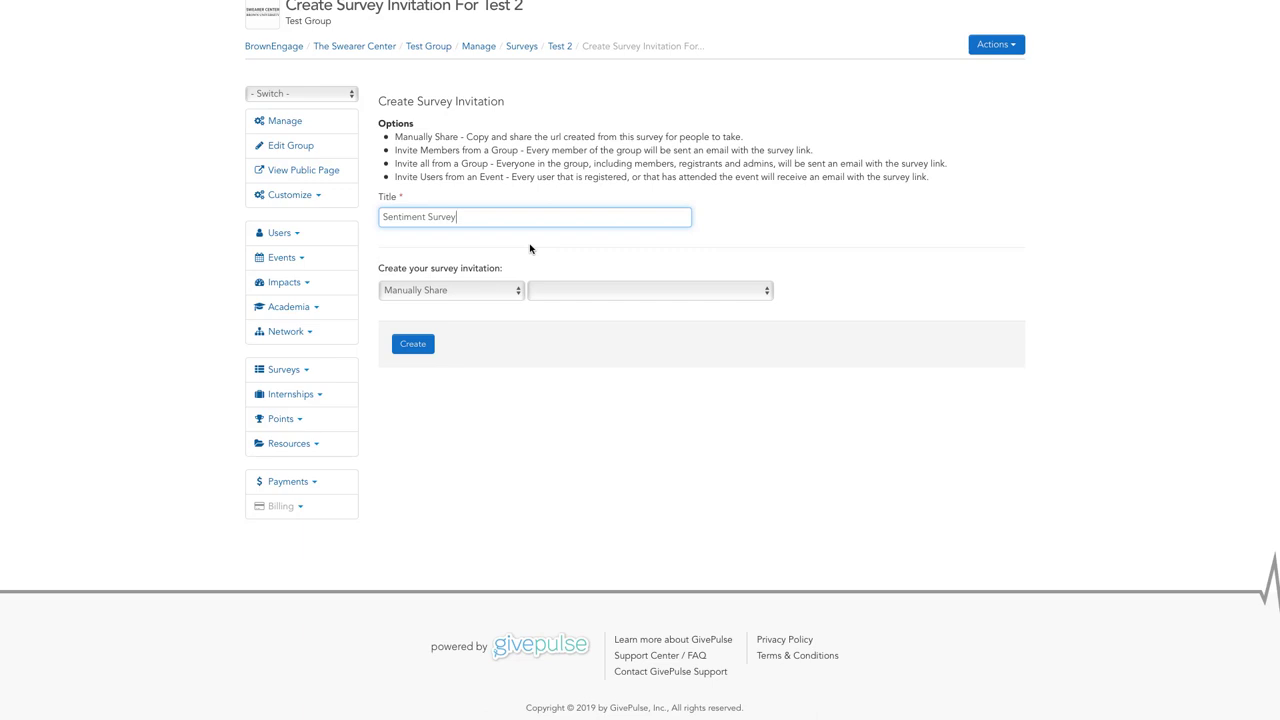
Set the invitation to invite users from the event "Errands with our Elders - Test Group" and create it
click(404, 289)
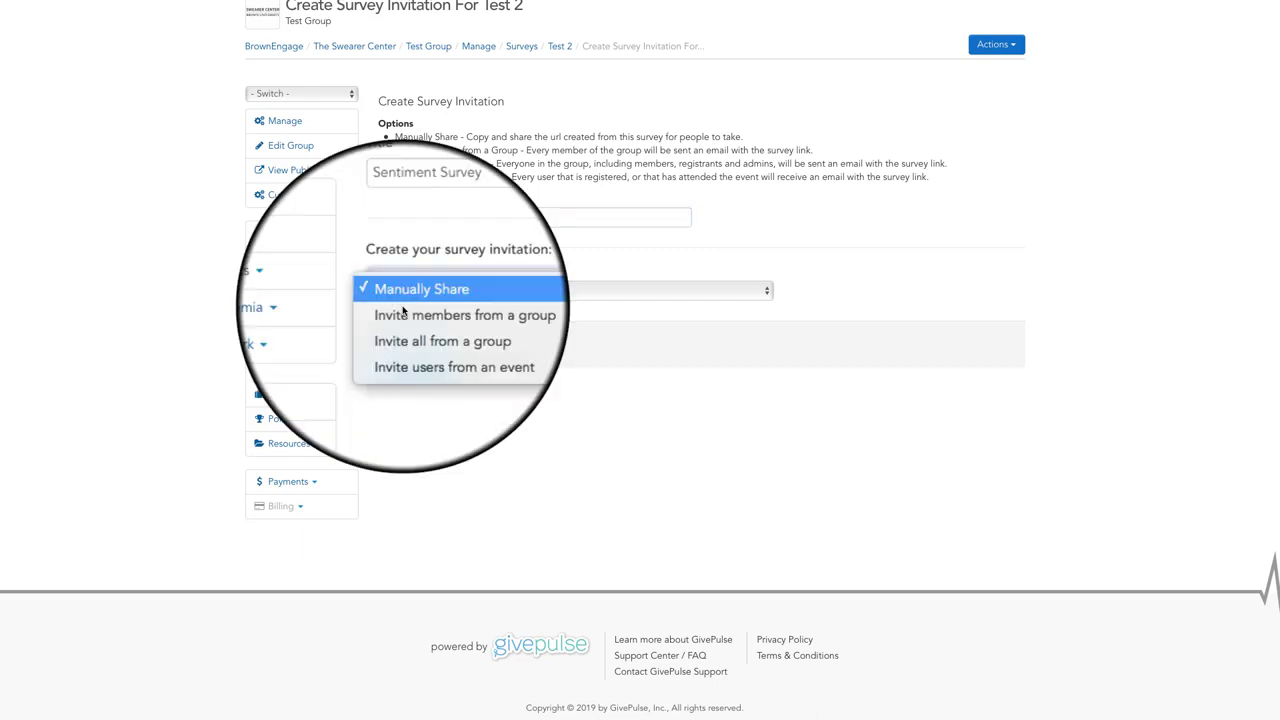
click(400, 346)
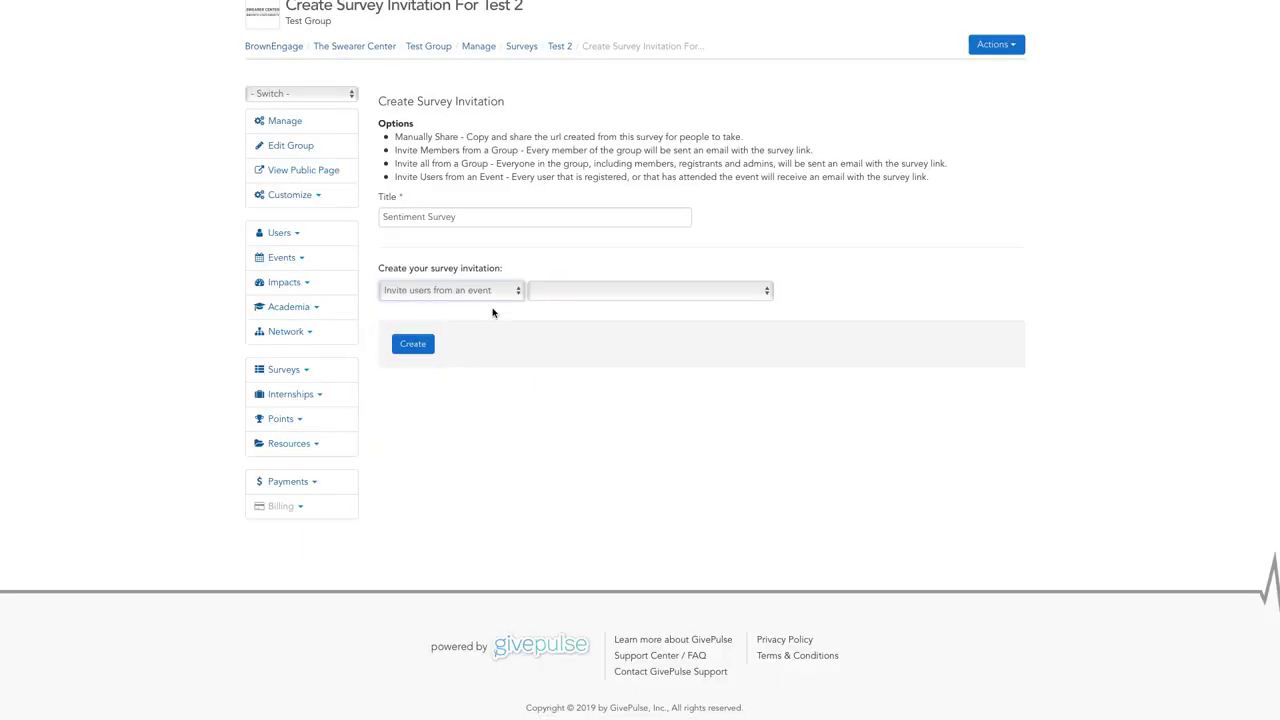
click(536, 293)
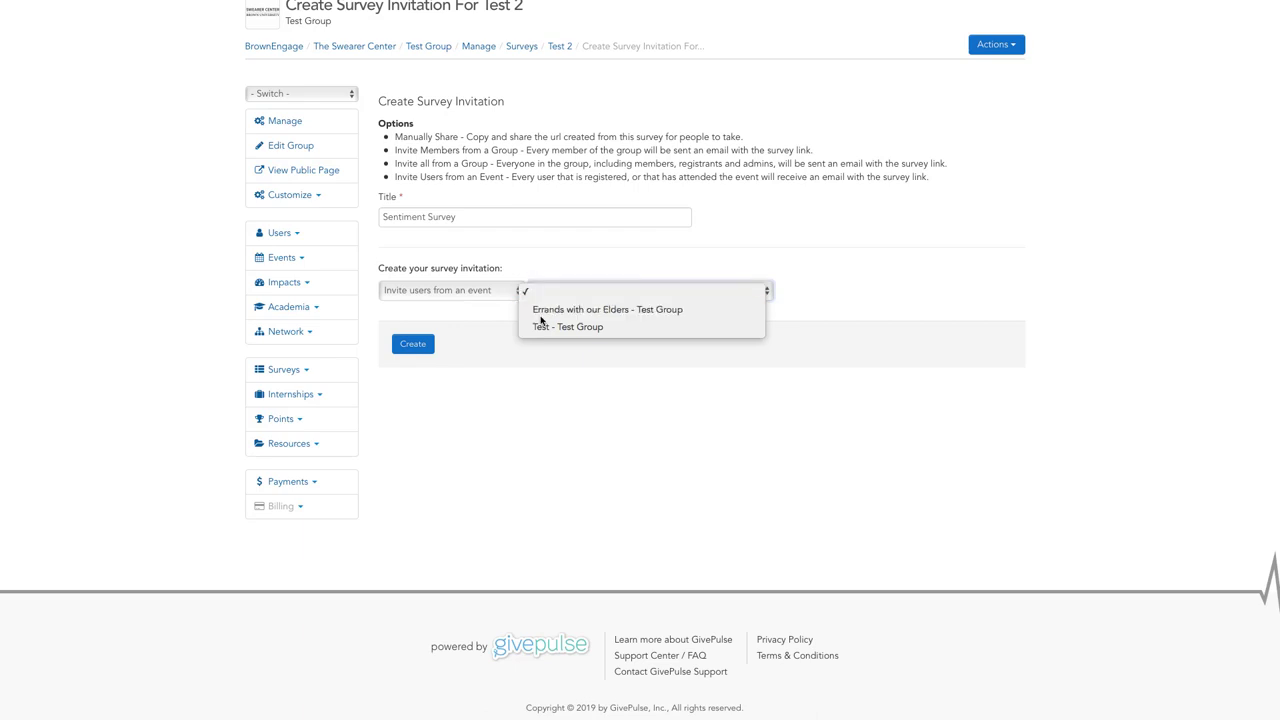
click(541, 316)
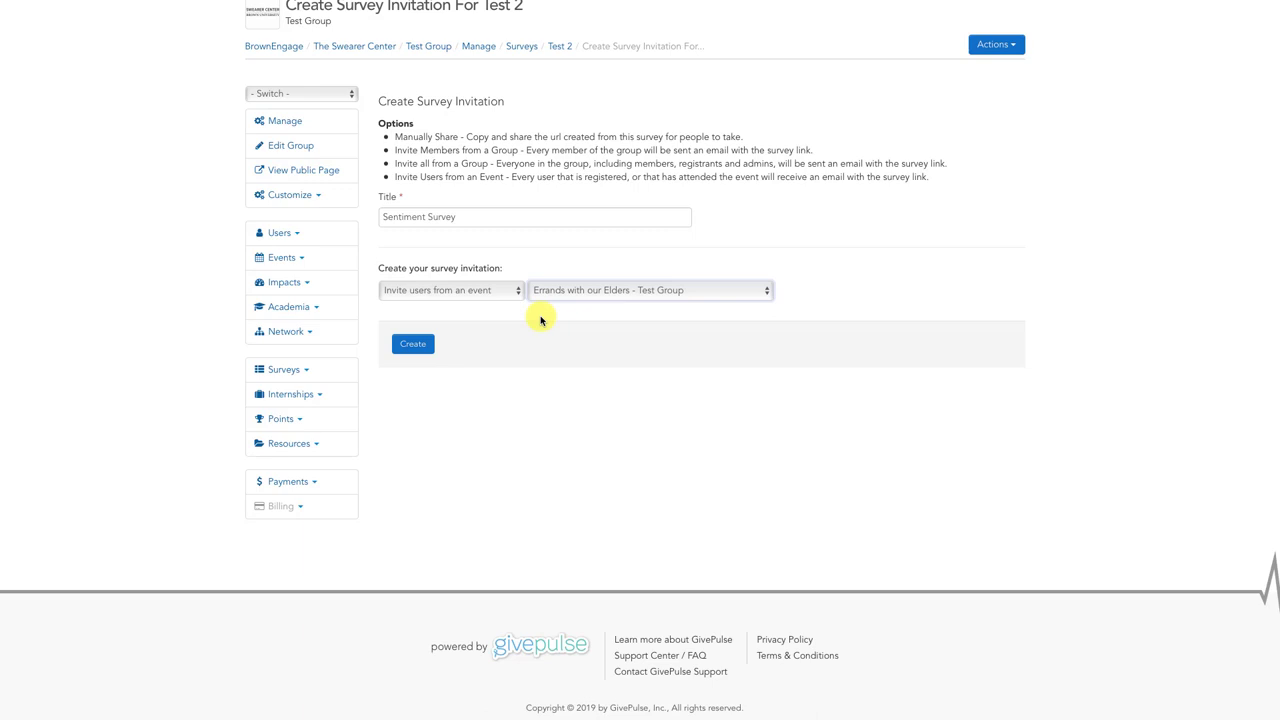
click(410, 349)
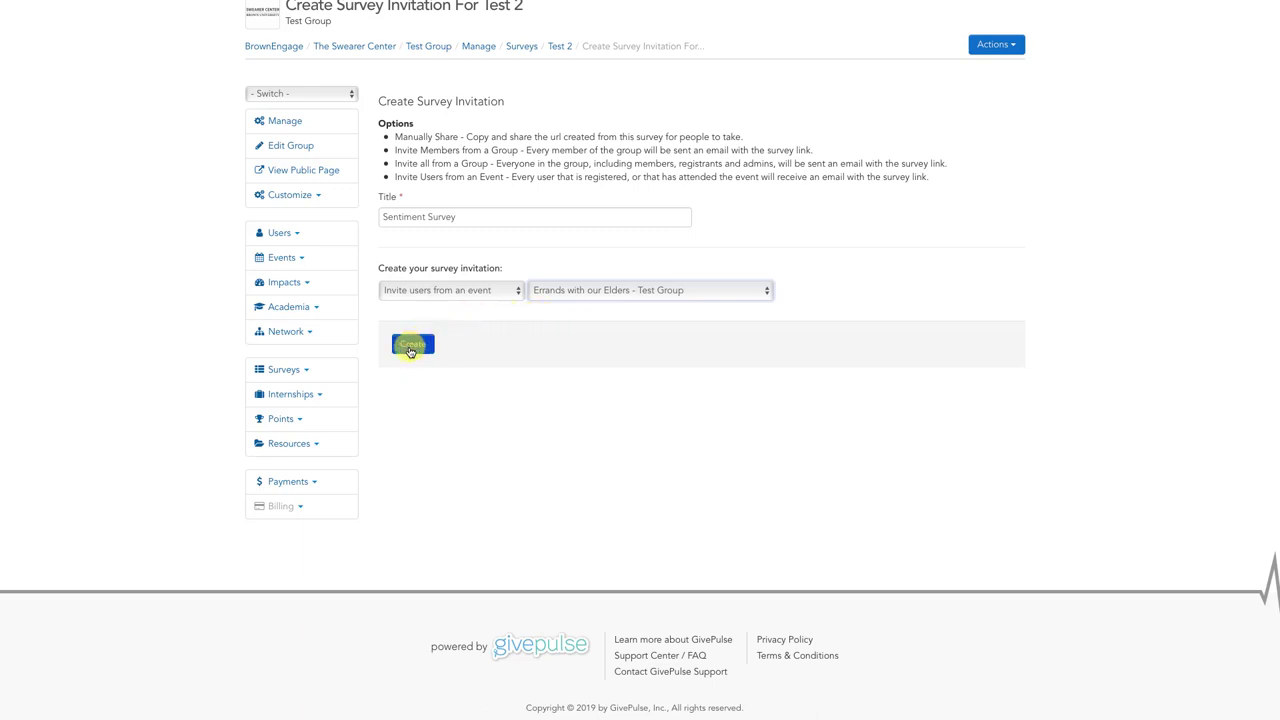